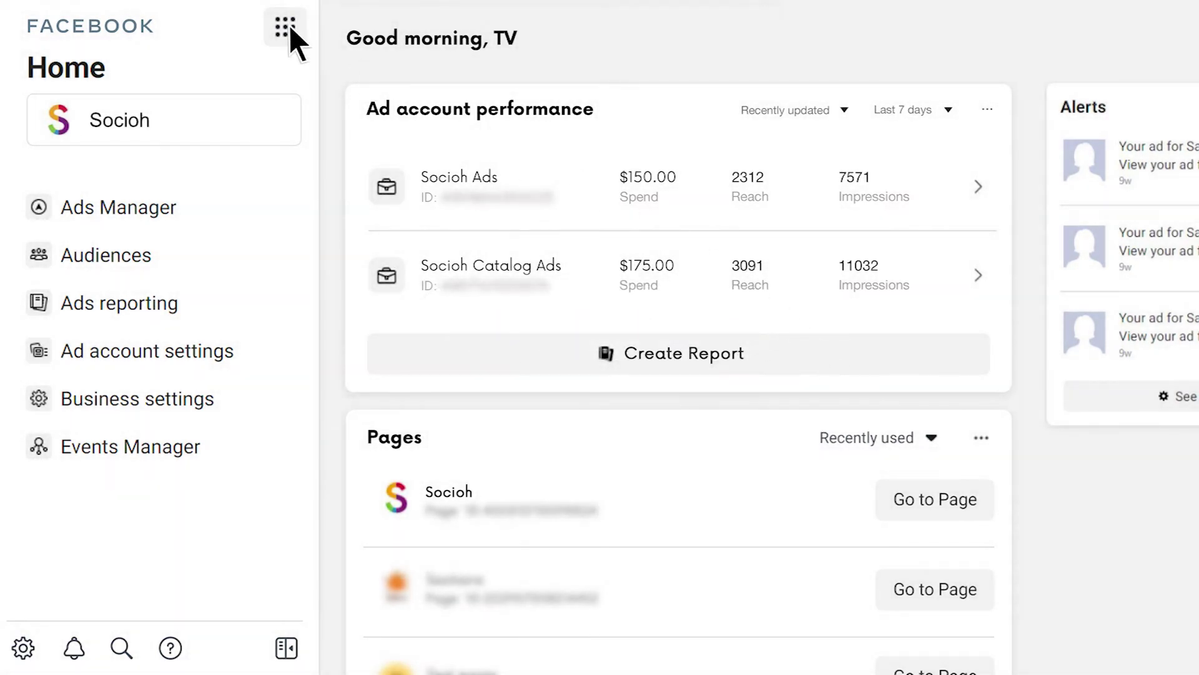
Go to Business Settings from the apps grid's Shortcuts panel.
click(290, 28)
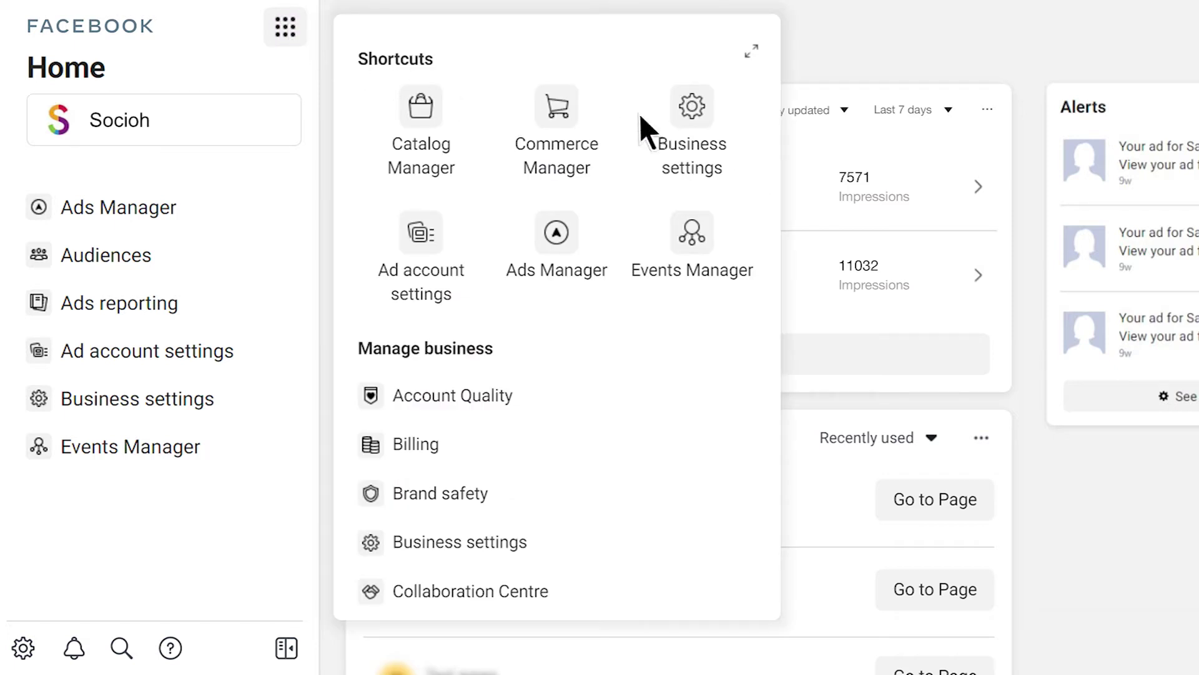
click(694, 117)
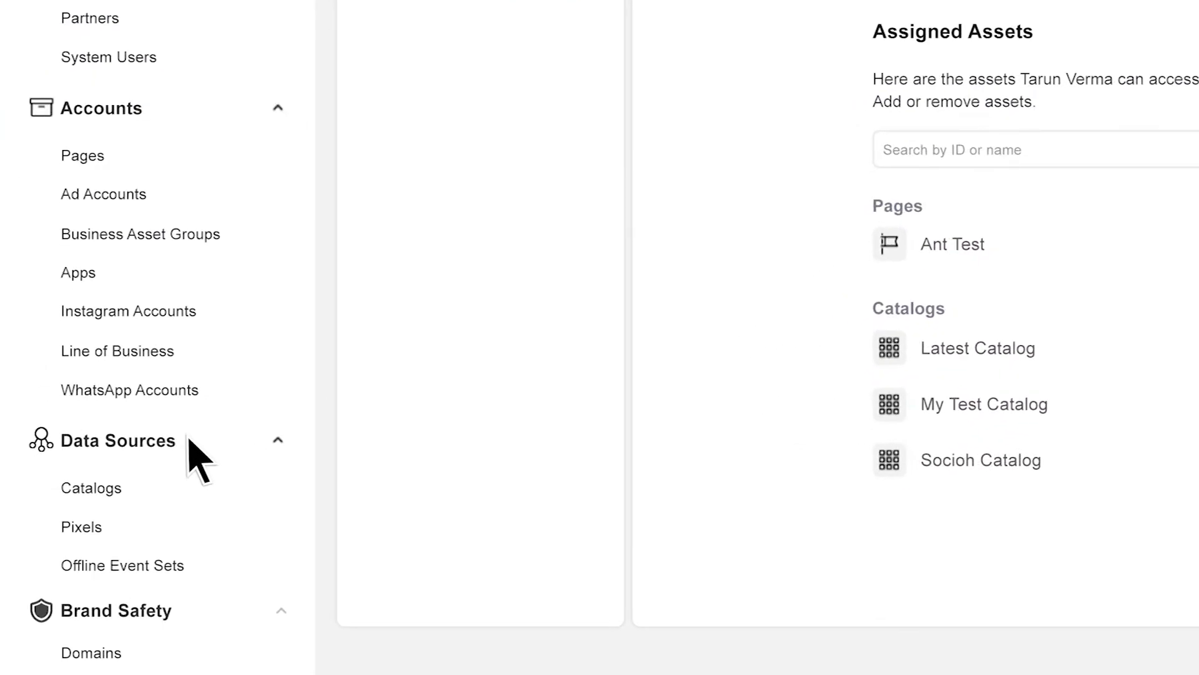
Open Socioh Catalog from Data Sources > Catalogs in Commerce Manager and view its Shops page.
click(111, 491)
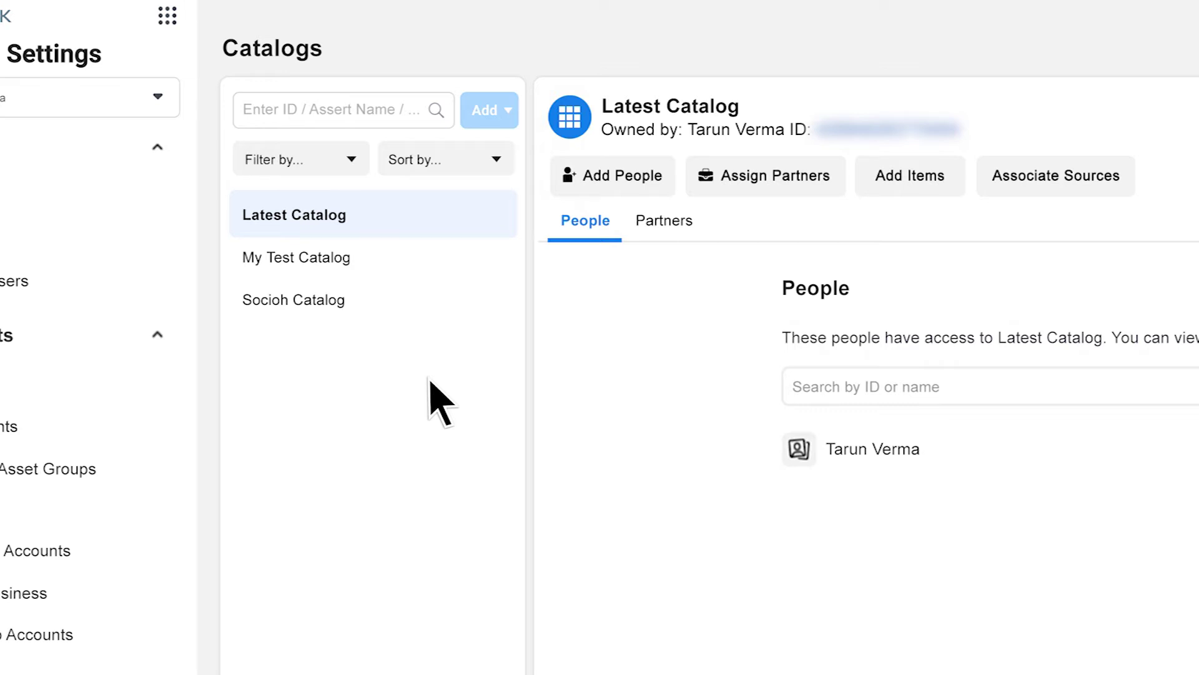
click(302, 302)
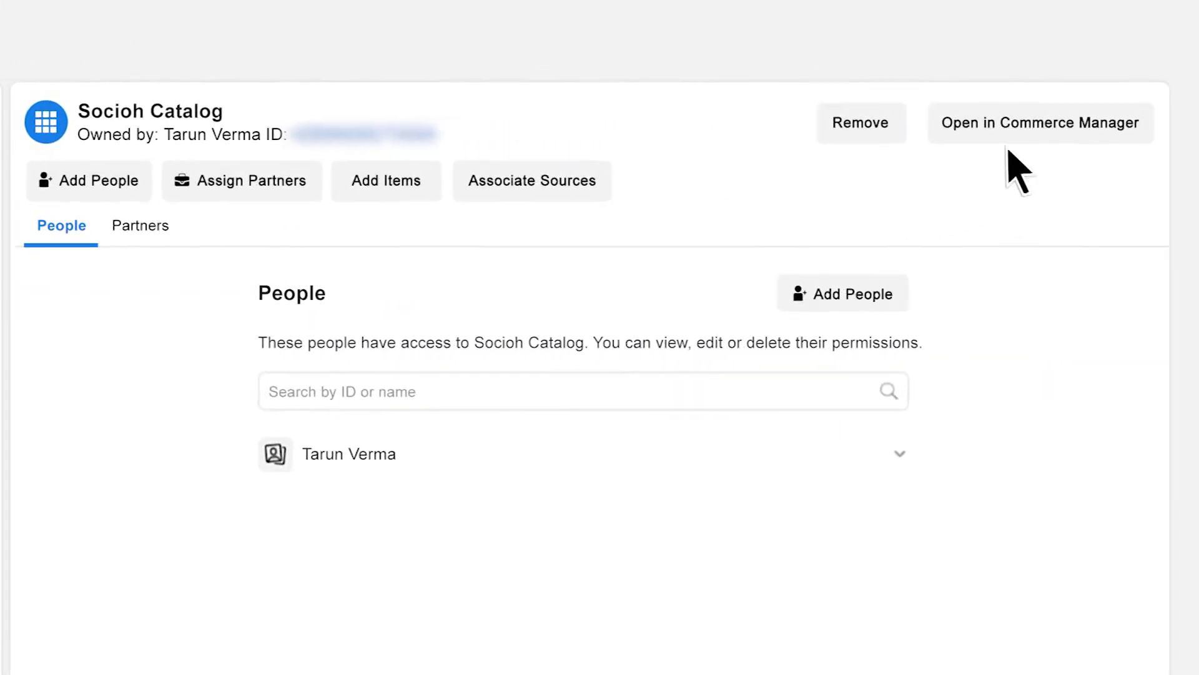
click(1052, 133)
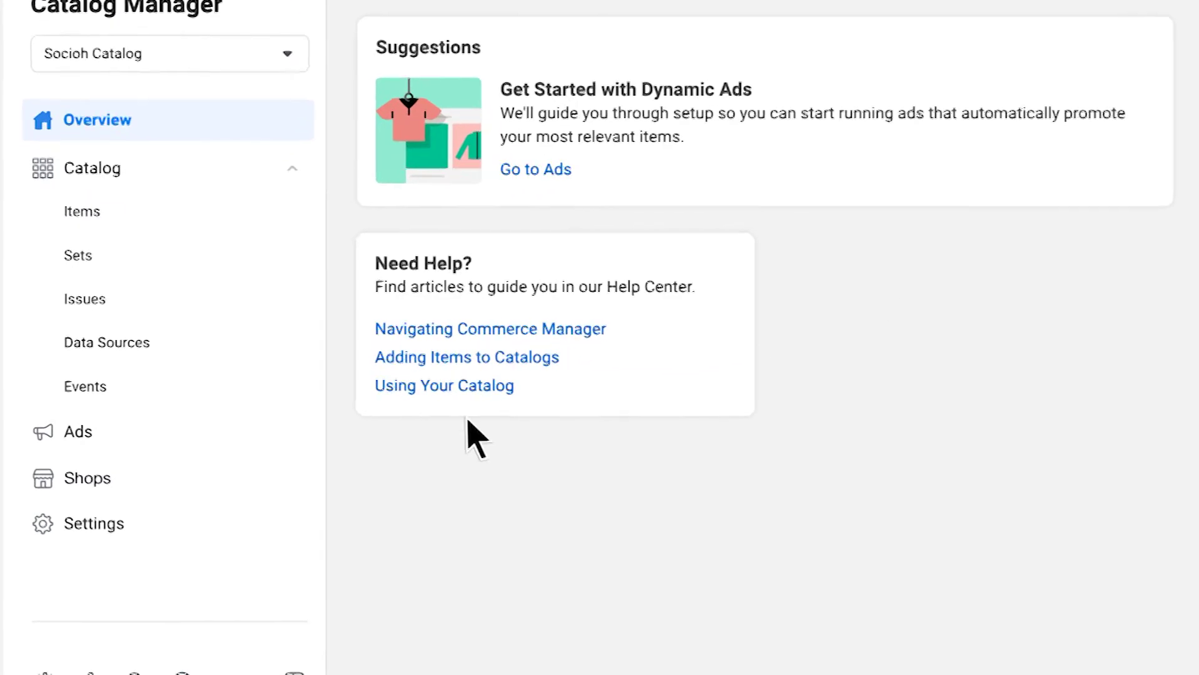
click(116, 485)
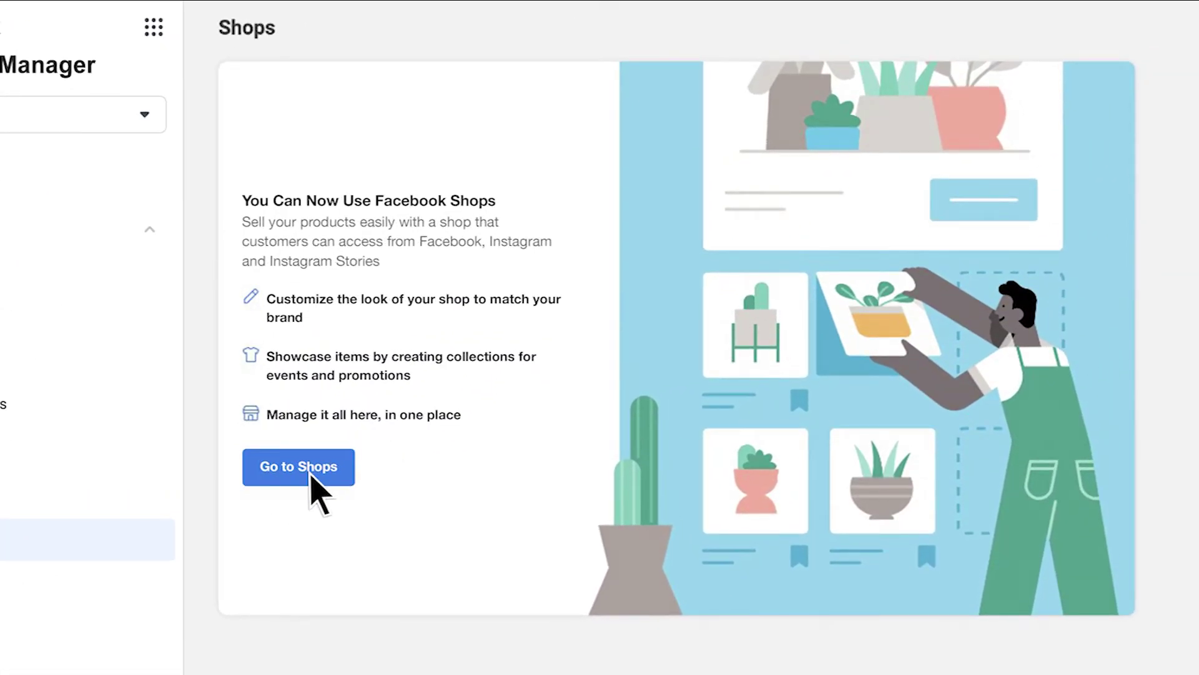
Start a new shop, keeping checkout on another website, and continue to sales channels.
click(310, 473)
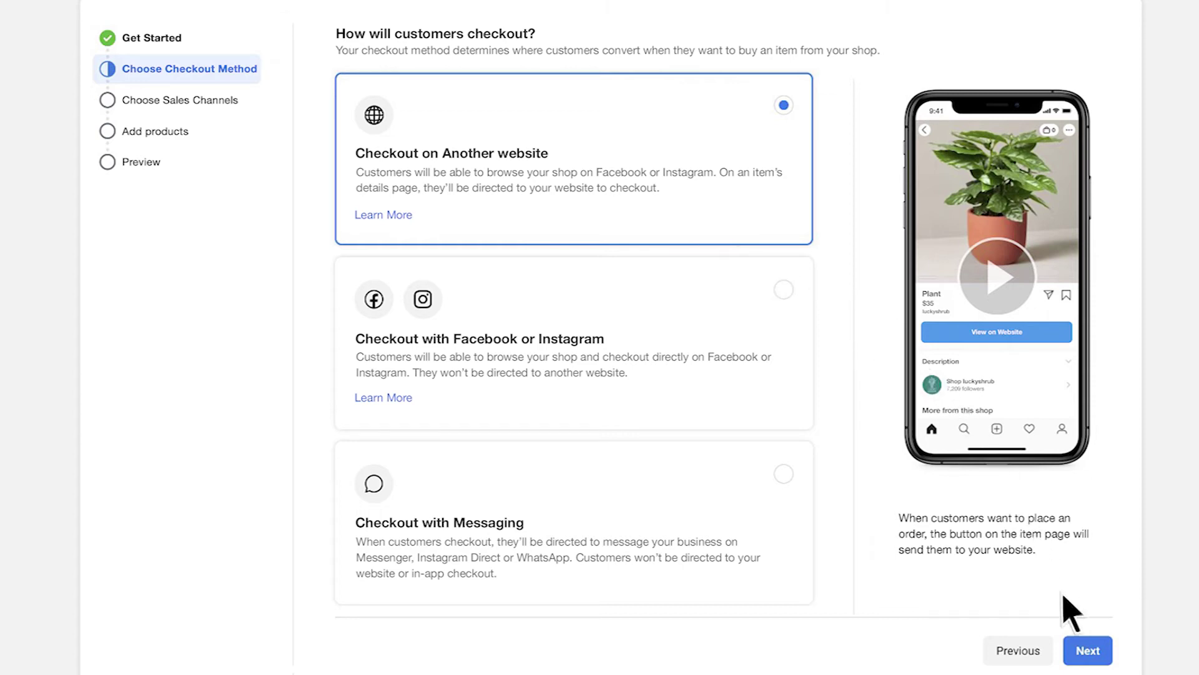
click(1090, 655)
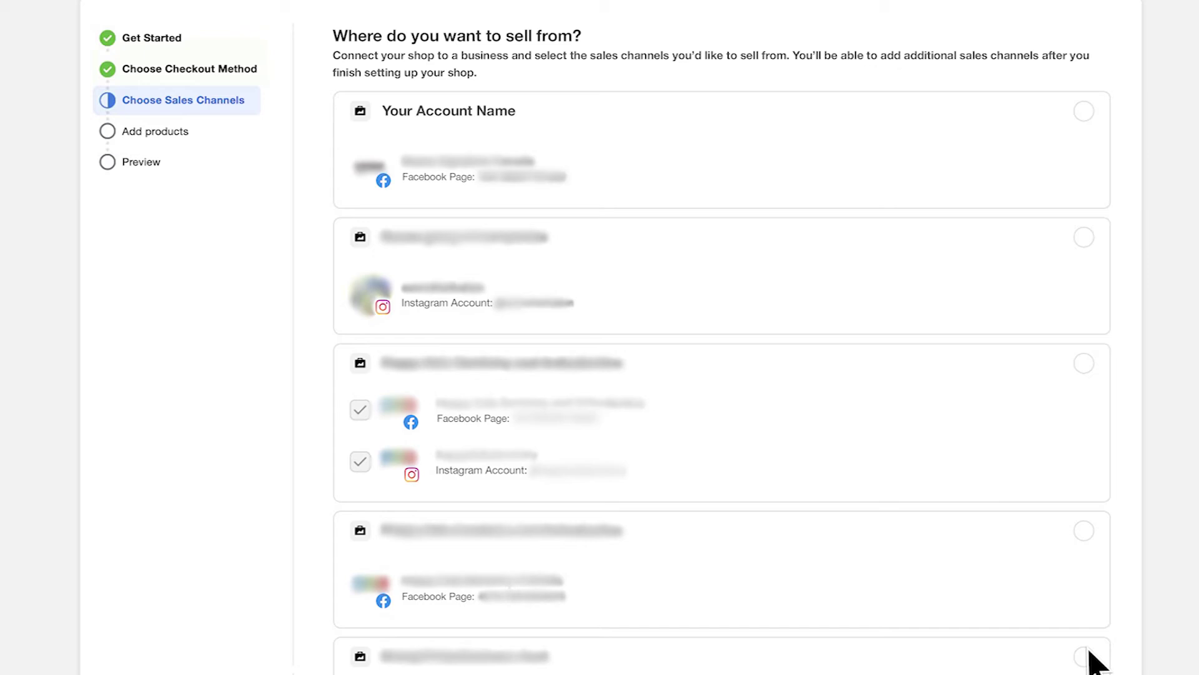
click(479, 135)
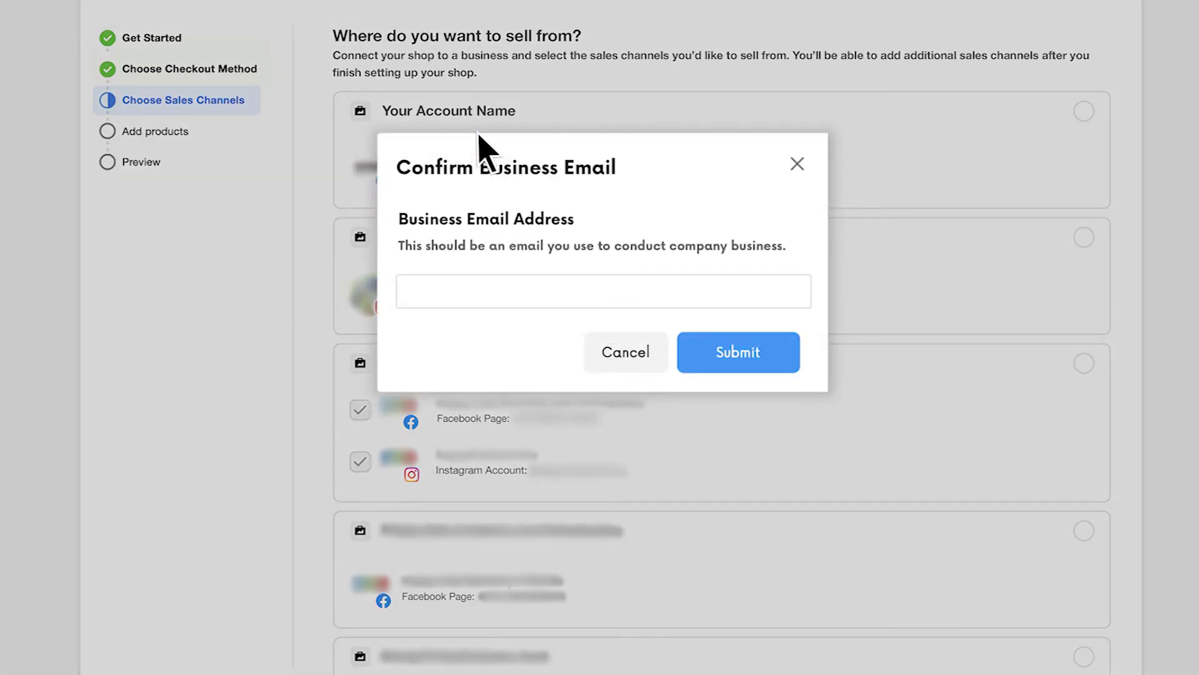
click(558, 298)
text(youremailaddress@email.com)
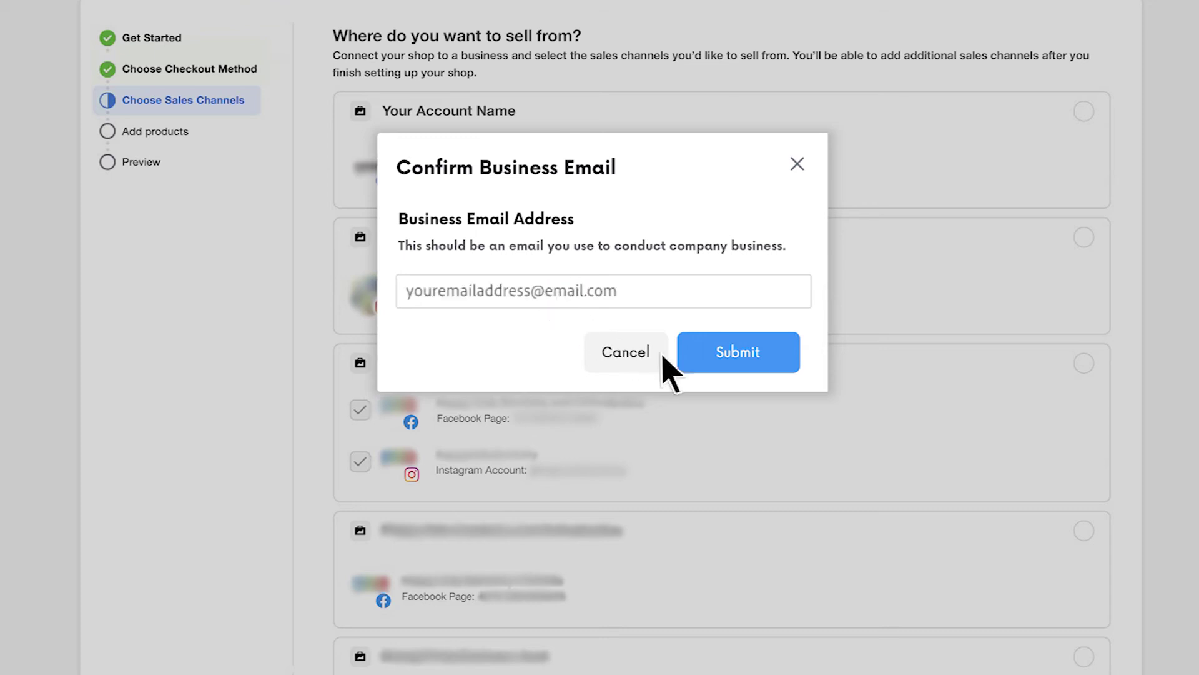
Submit the business email and select Socioh Catalog as the shop's product source.
click(725, 368)
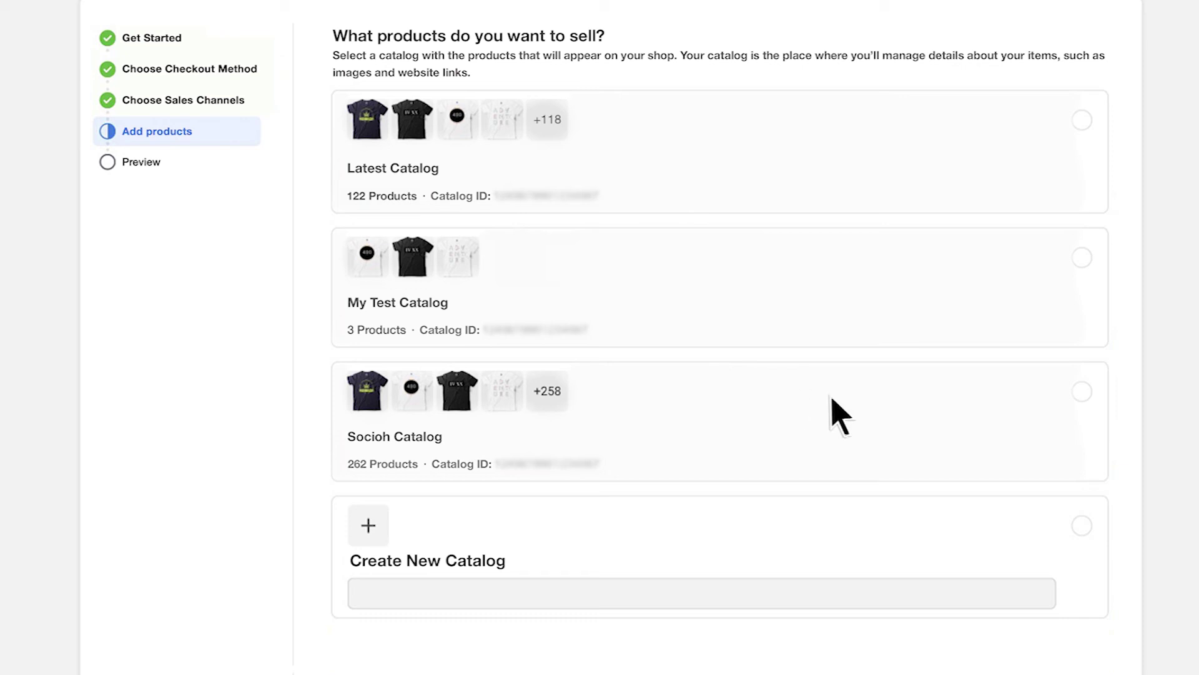
click(1034, 399)
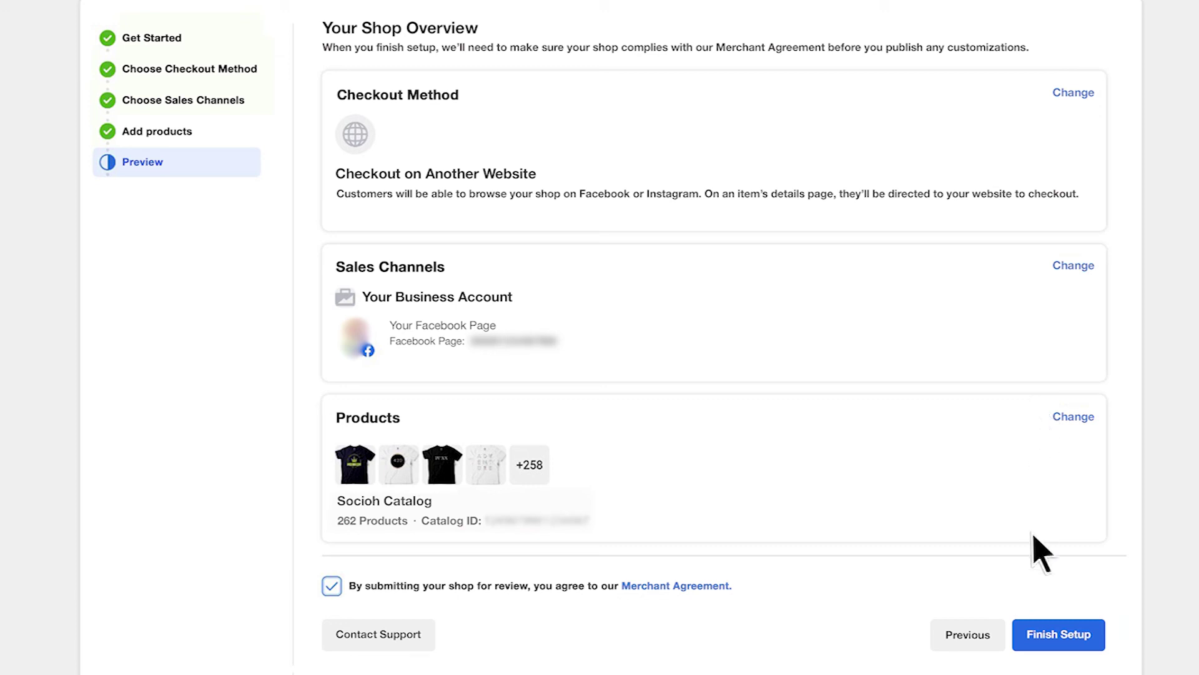
Complete the shop from the Shop Overview with Finish Setup.
click(1056, 641)
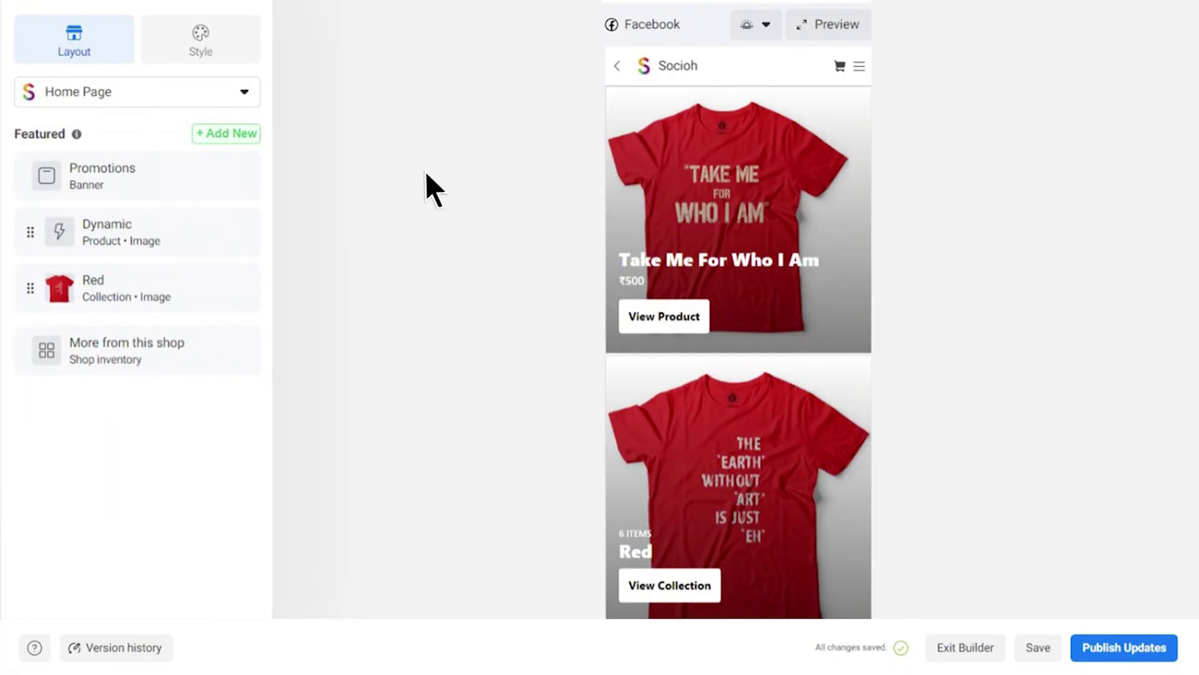
Review the shop's Style settings: Colours, Text, then Buttons.
click(223, 53)
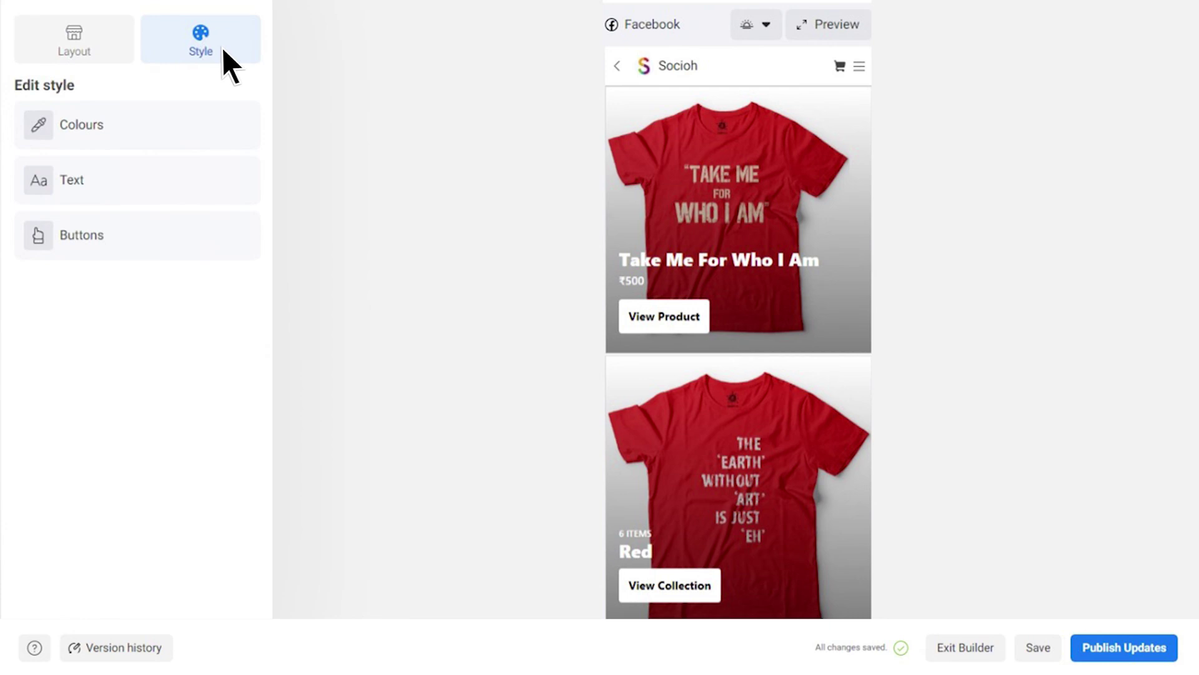
click(194, 127)
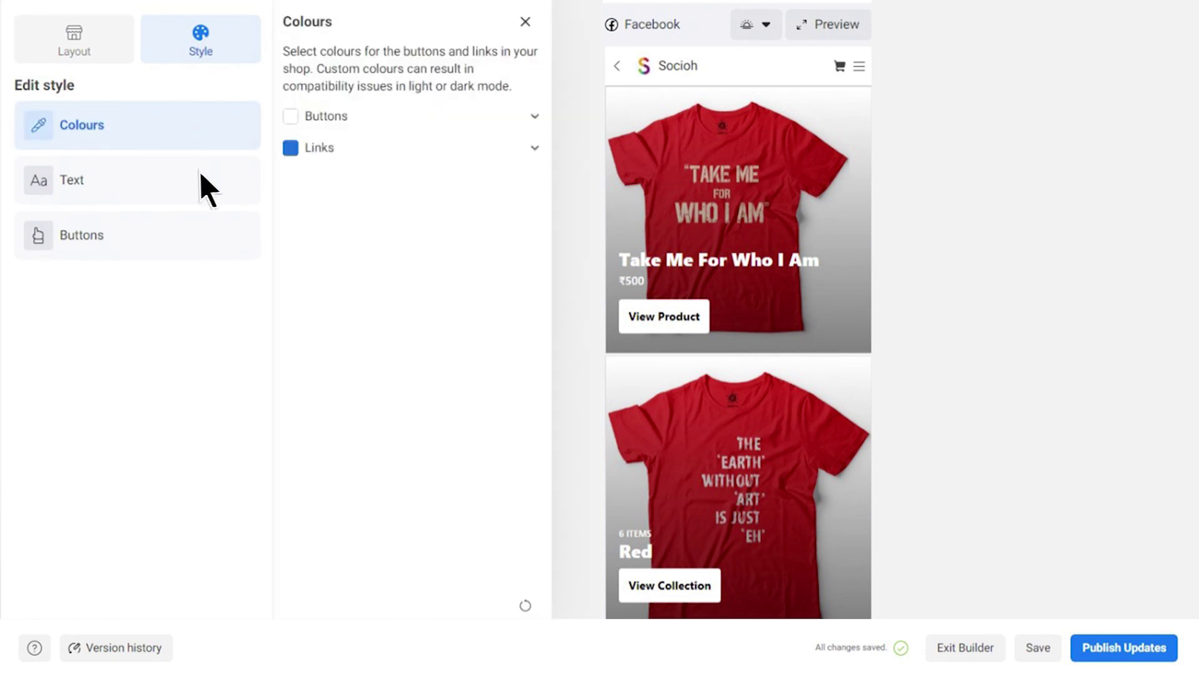
click(201, 181)
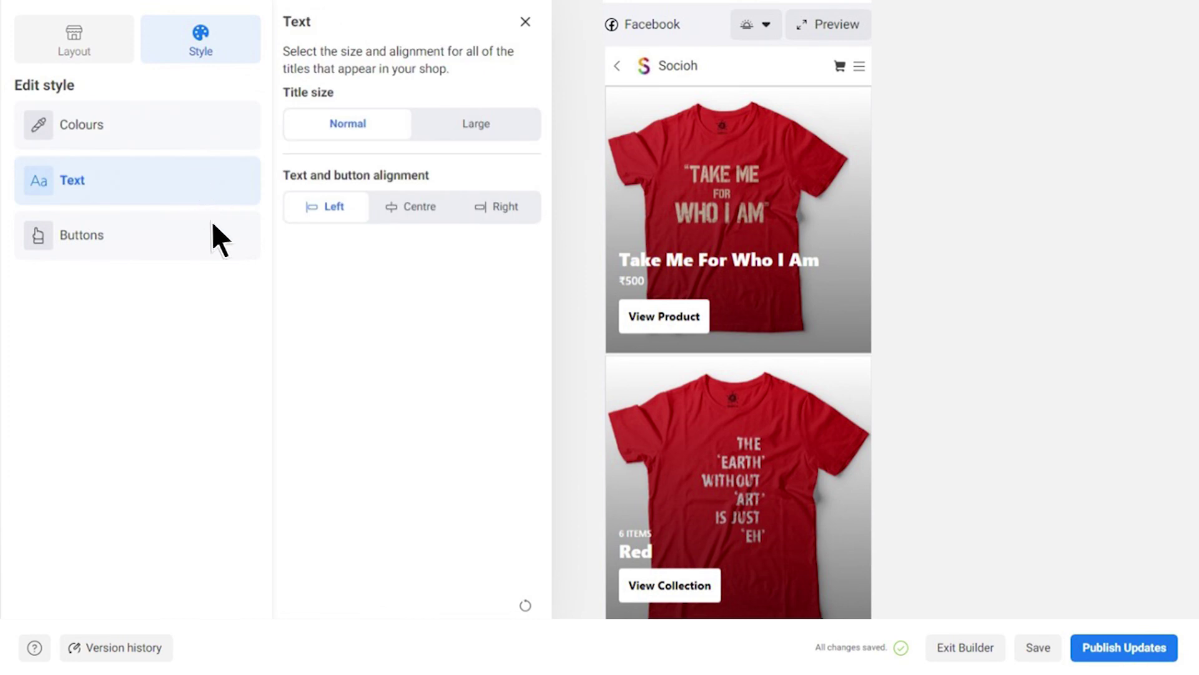
click(216, 238)
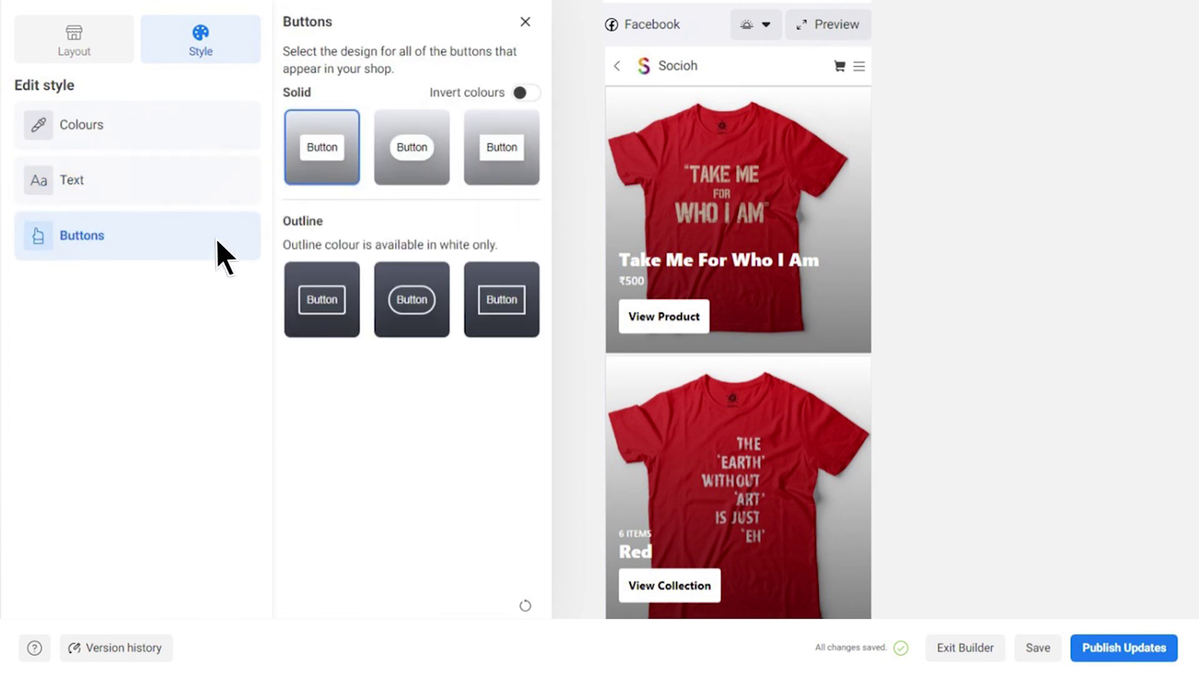